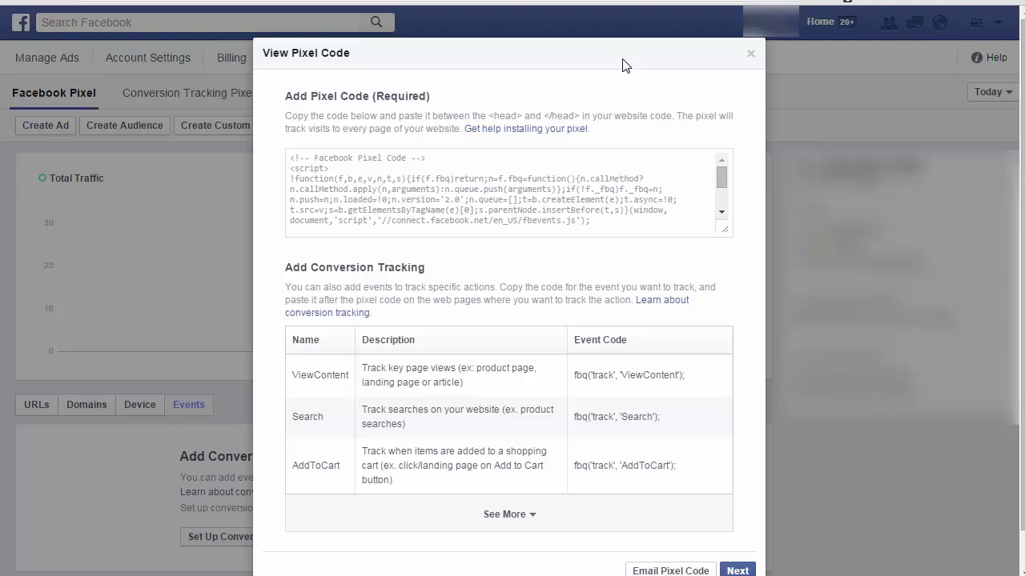
Close the pixel code window and open the Pixels page of the ads tools.
left_click(751, 56)
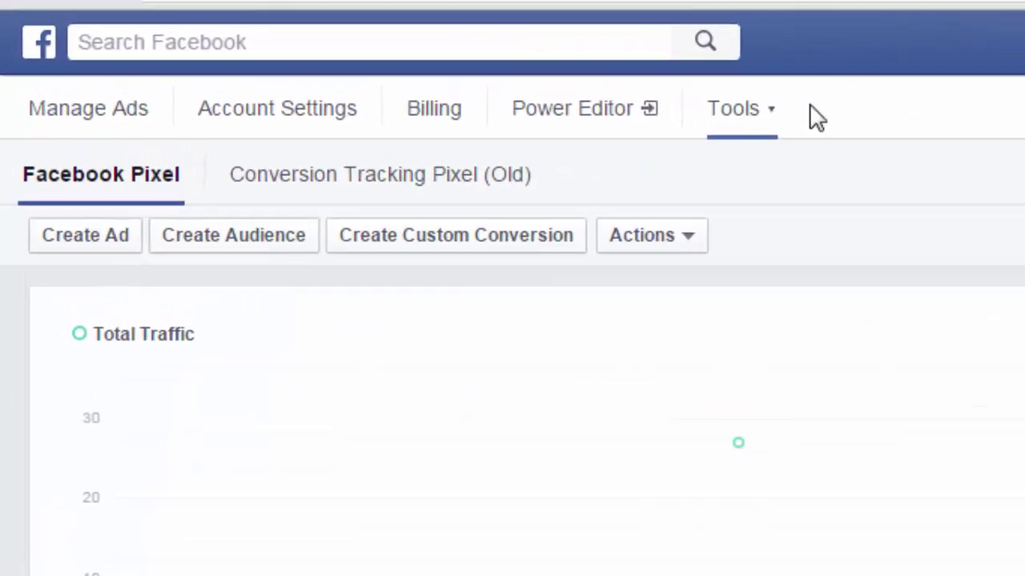
left_click(779, 124)
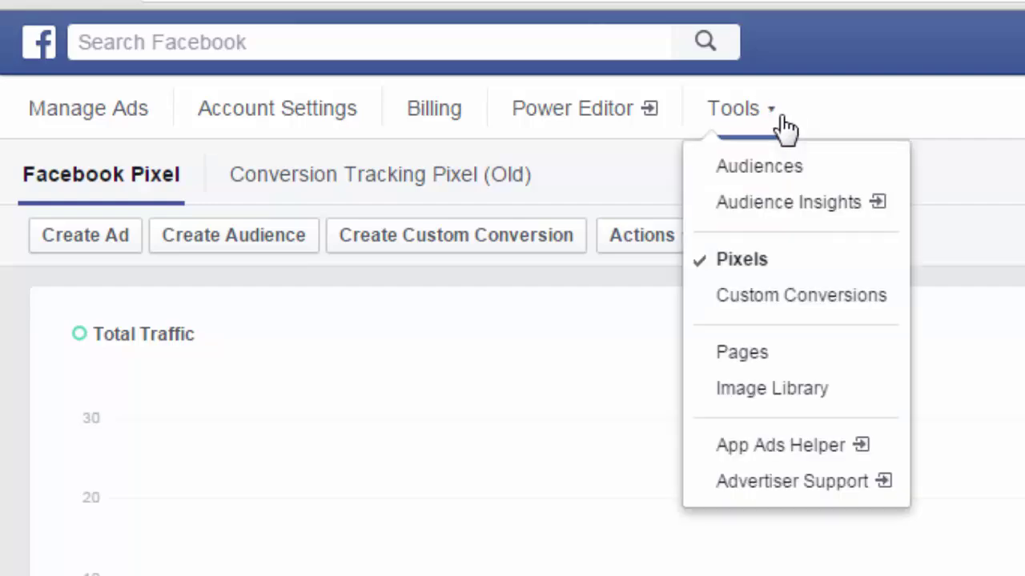
left_click(744, 258)
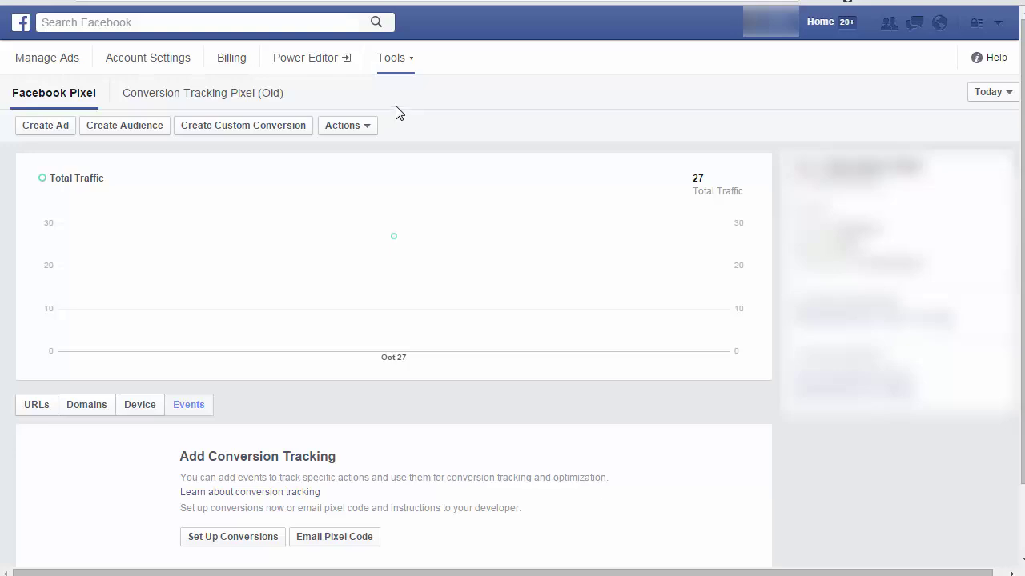
Display the Facebook pixel's base code and copy the entire snippet.
left_click(363, 125)
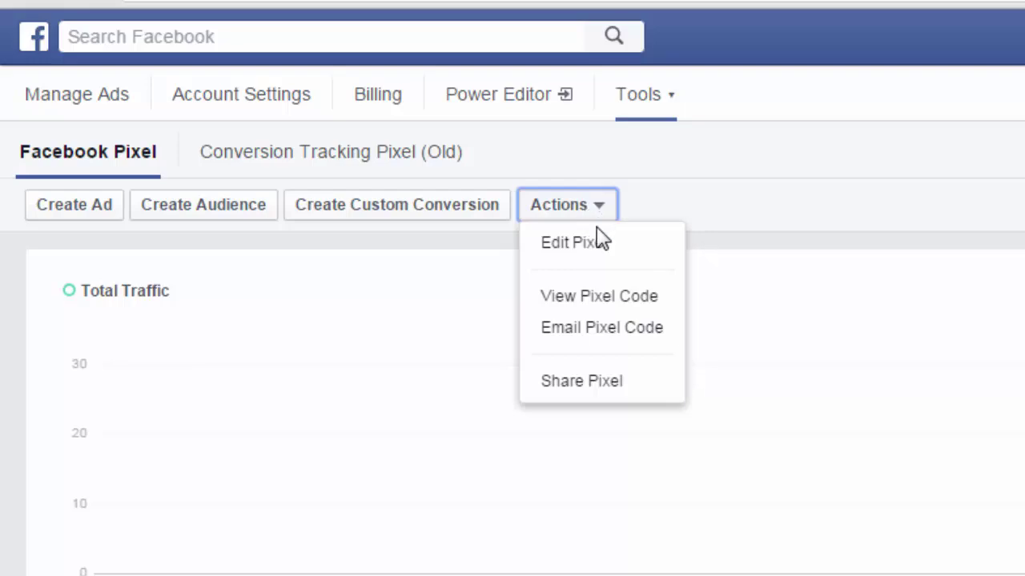
left_click(592, 298)
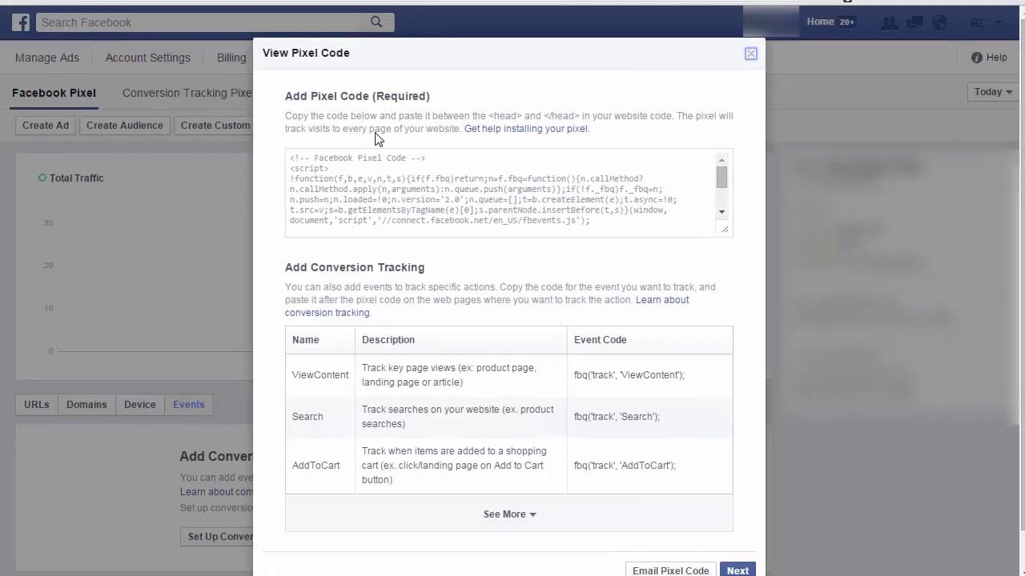
left_click(328, 158)
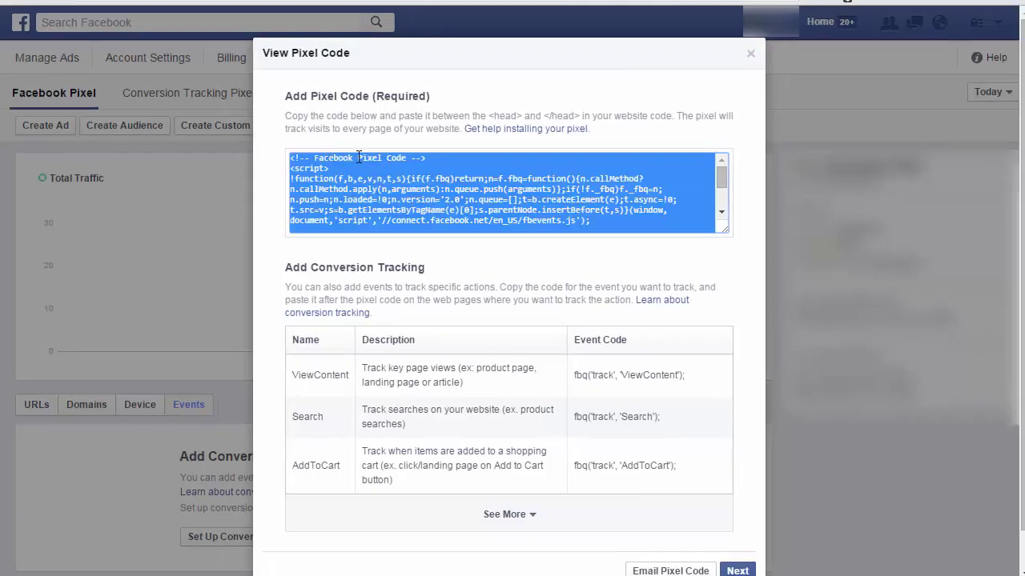
right_click(358, 165)
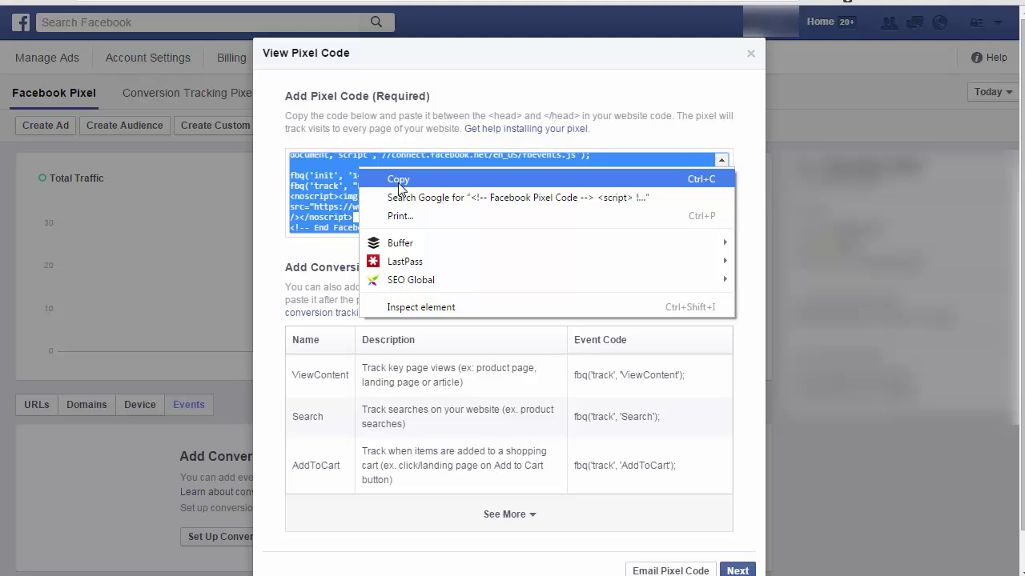
left_click(399, 179)
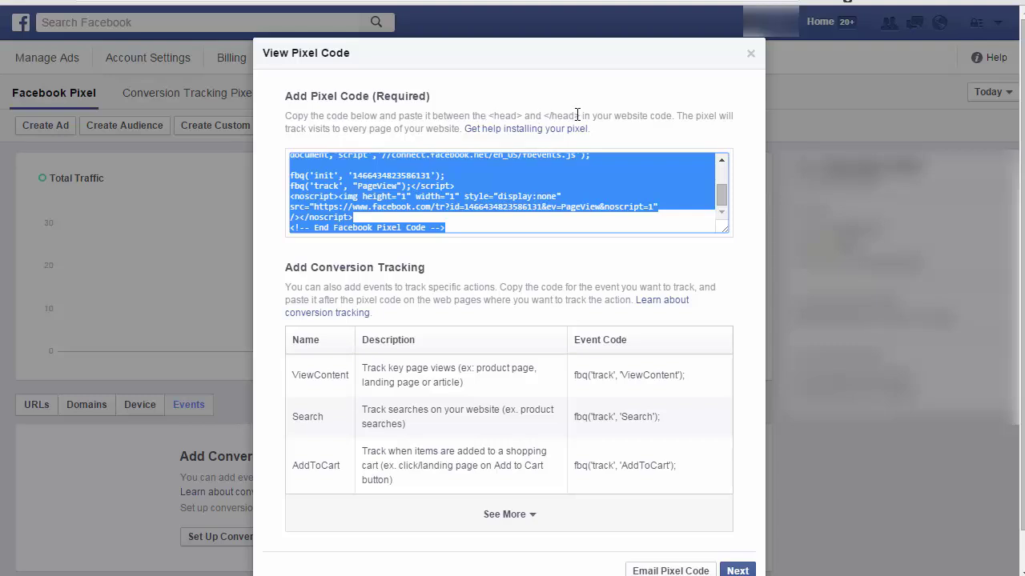
Highlight the <head> and </head> tags in the pixel code's installation instructions.
left_click_drag(575, 114, 491, 118)
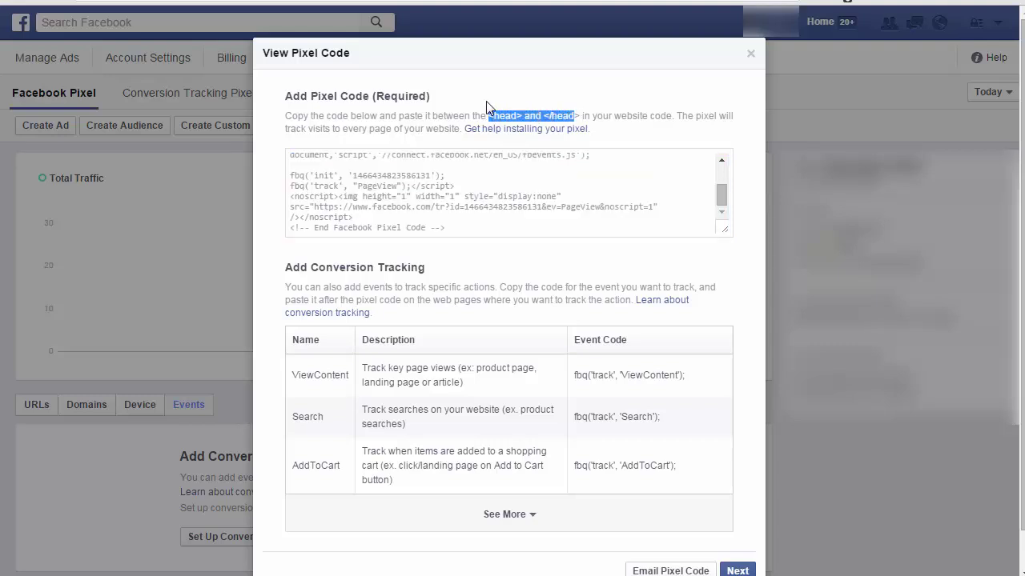
left_click(542, 100)
left_click_drag(543, 116, 580, 116)
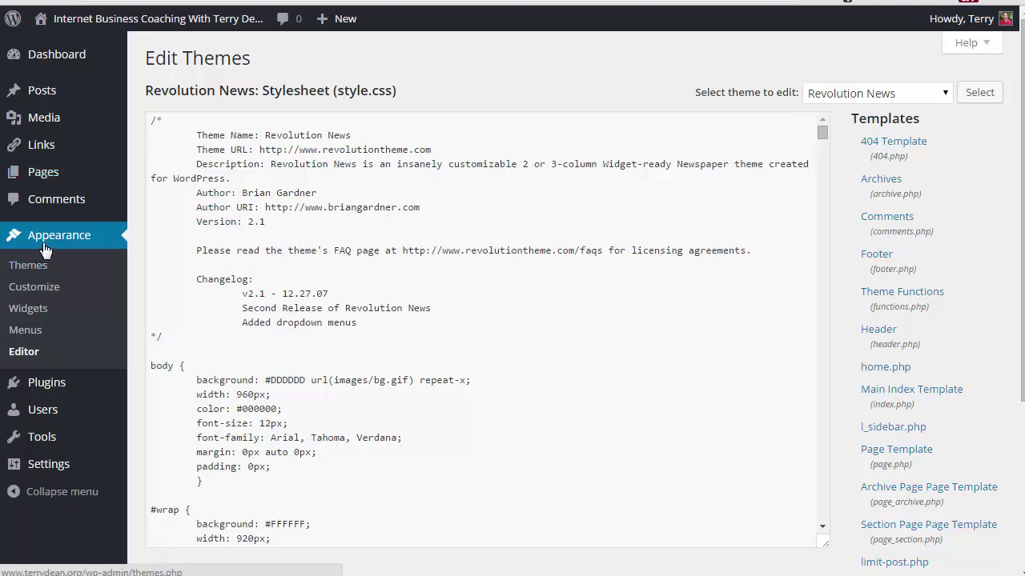
Open the Revolution News theme's header.php in the WordPress theme editor and paste the Facebook pixel code directly above the closing </head> tag.
left_click(38, 353)
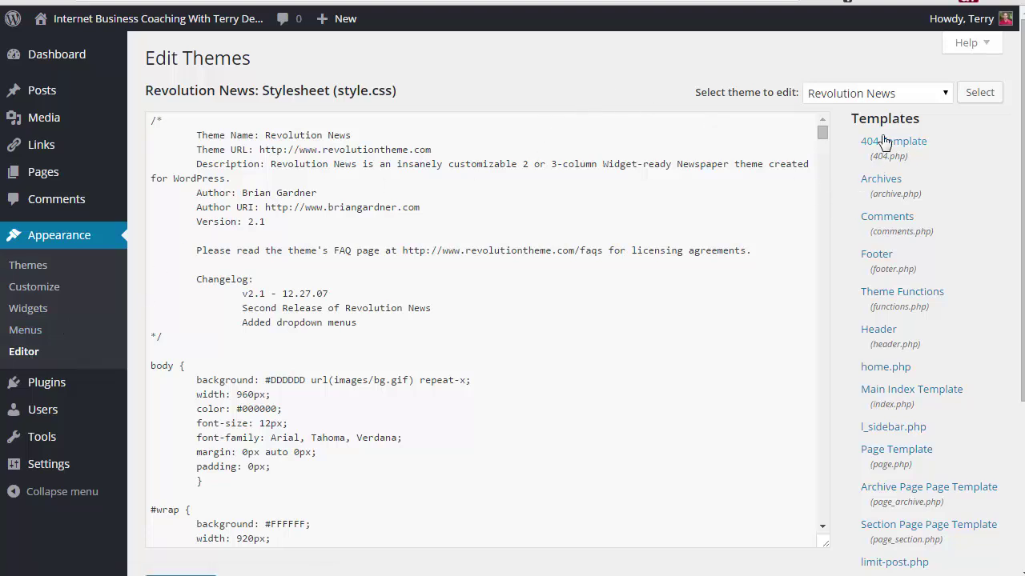
left_click(878, 331)
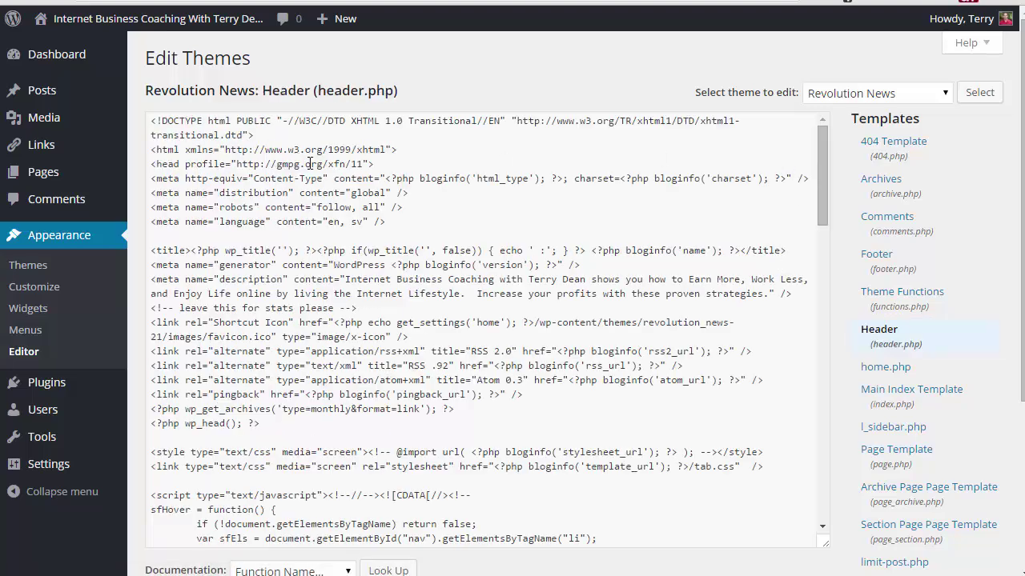
left_click_drag(820, 159, 816, 305)
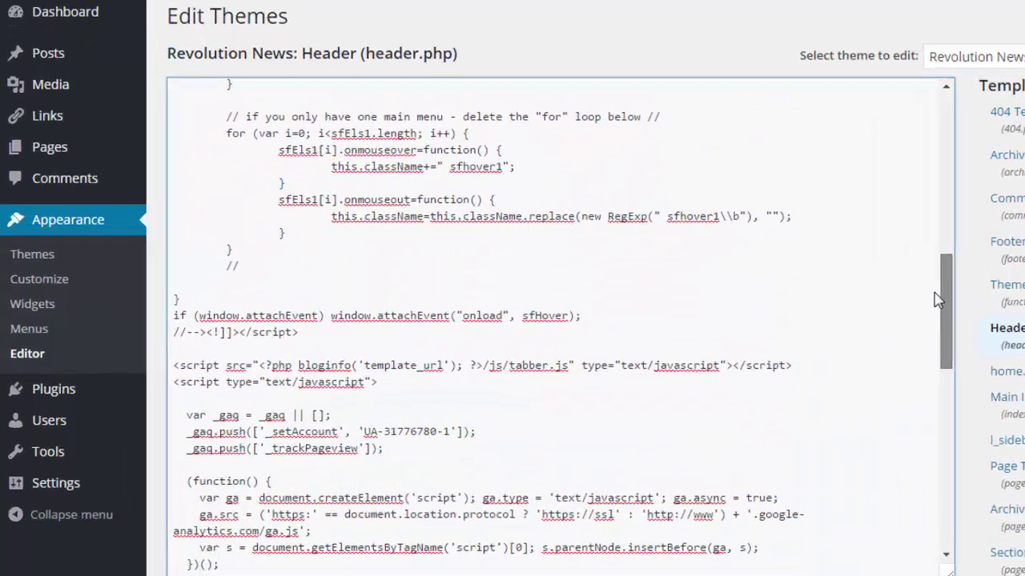
left_click_drag(939, 299, 939, 378)
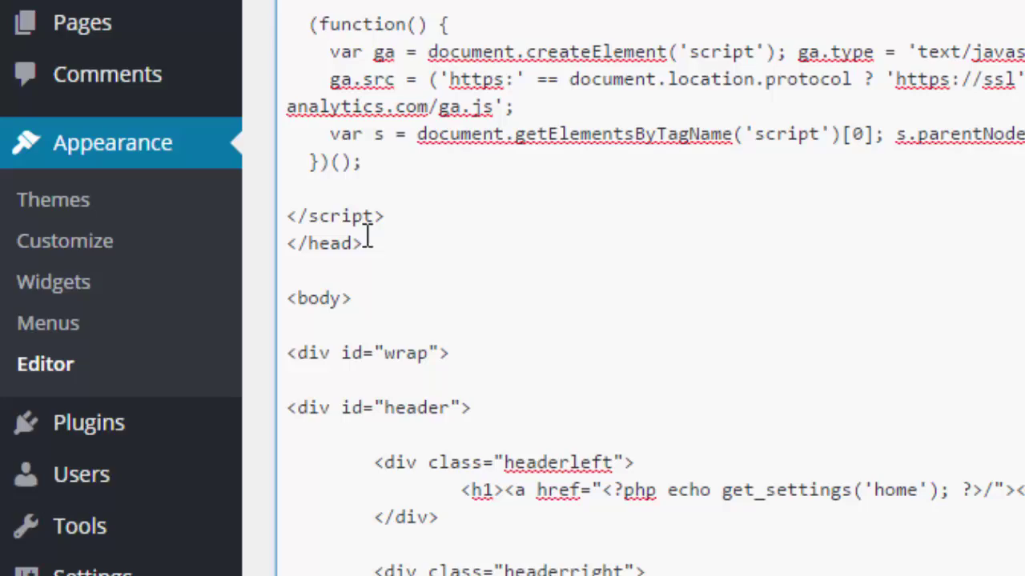
left_click_drag(365, 243, 296, 242)
left_click(387, 212)
key("Return")
key("ctrl+v")
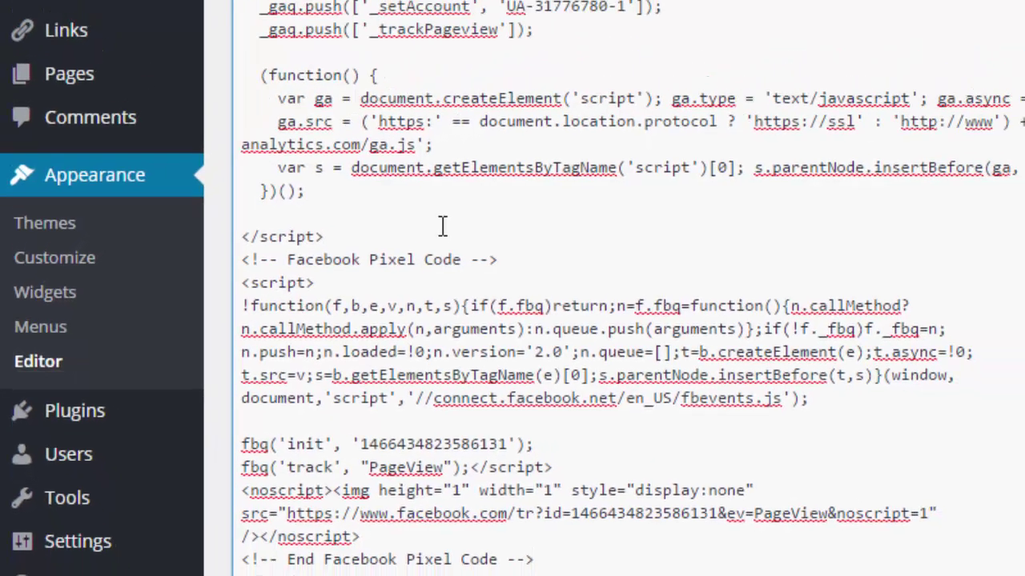
scroll(453, 341, "down", 3)
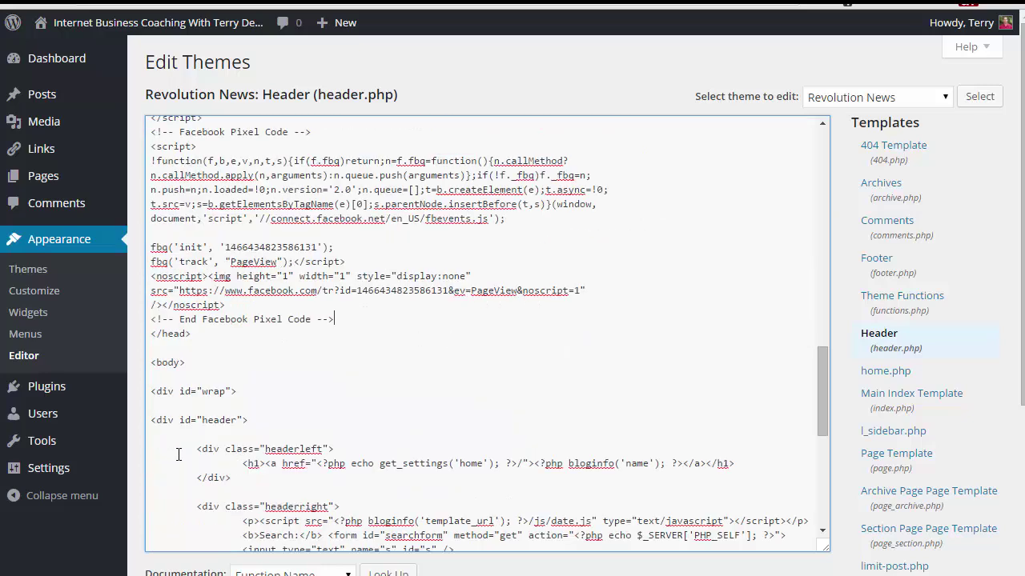
scroll(133, 475, "down", 3)
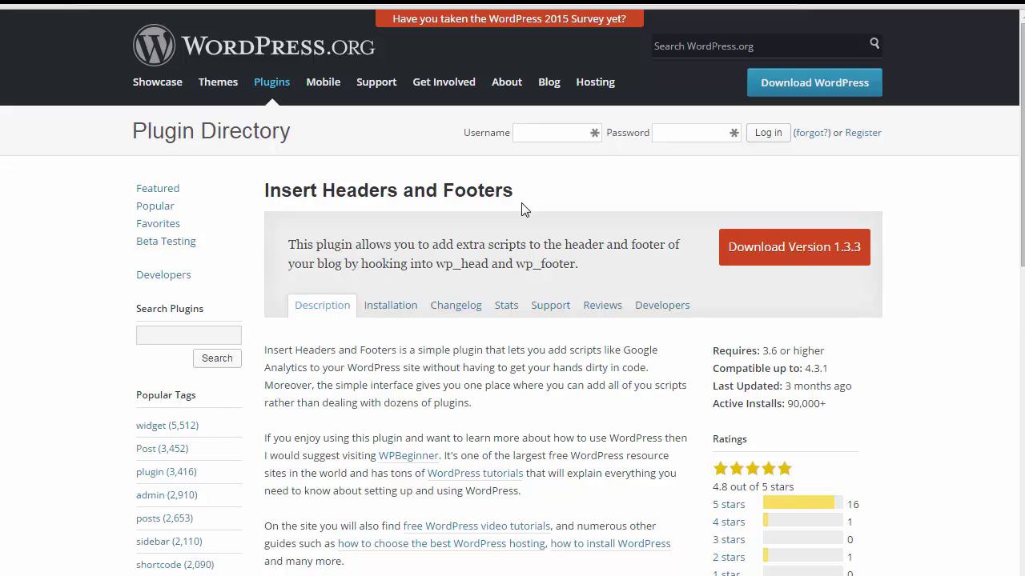
Switch to the WordPress site running OptimizePress and expand Analytics & Tracking in the OptimizePress dashboard settings.
left_click(412, 3)
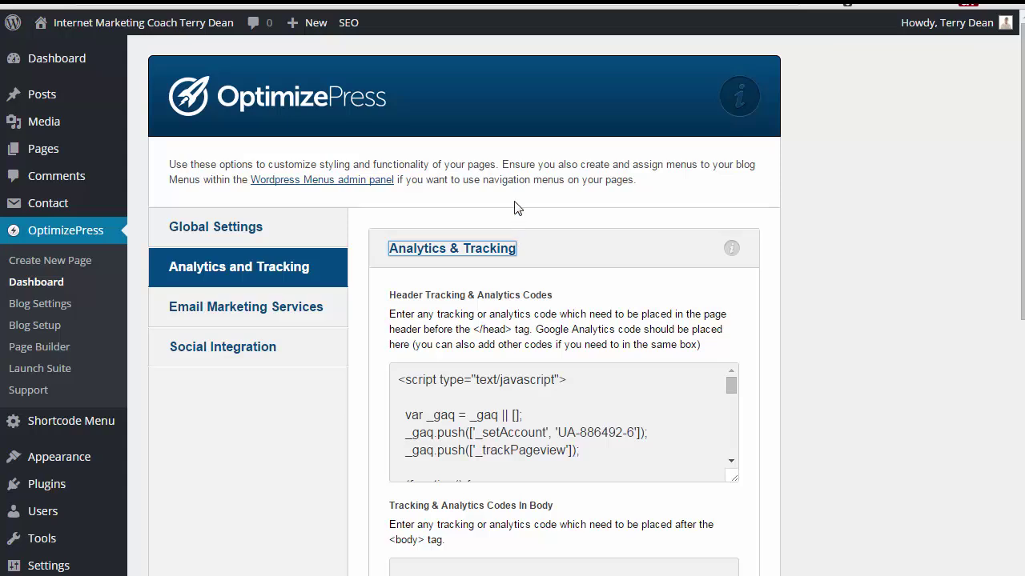
left_click(89, 235)
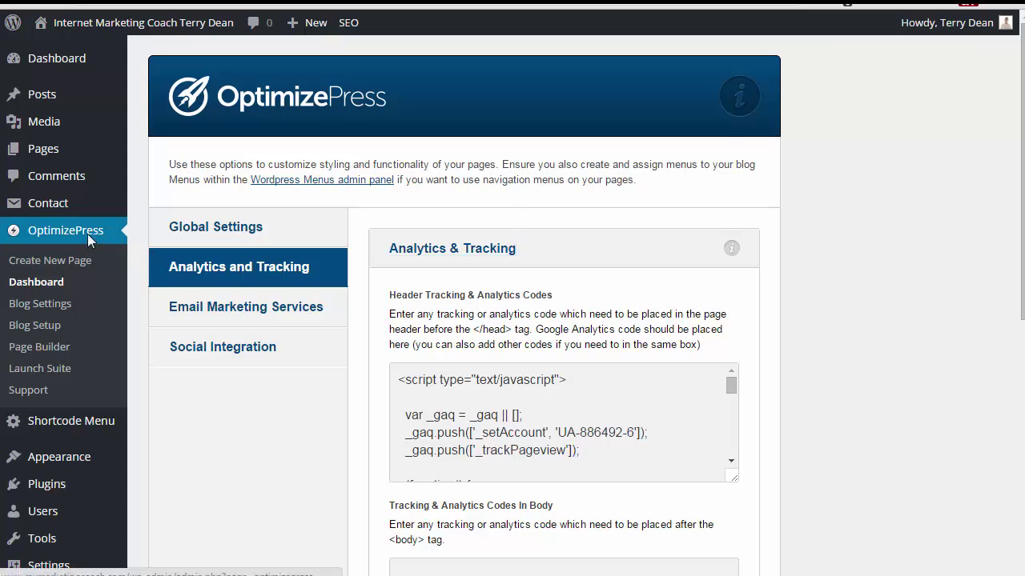
left_click(51, 258)
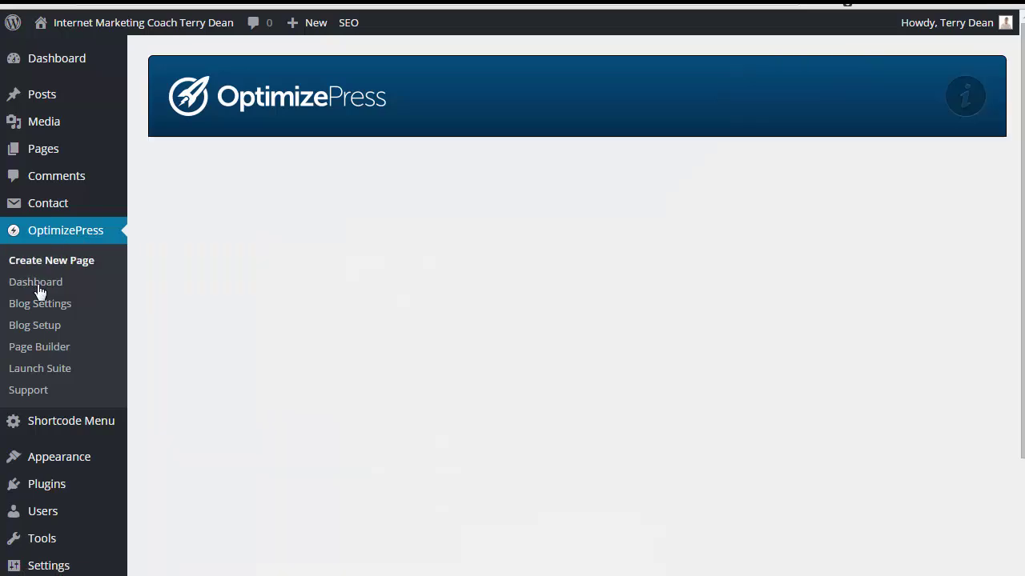
left_click(43, 286)
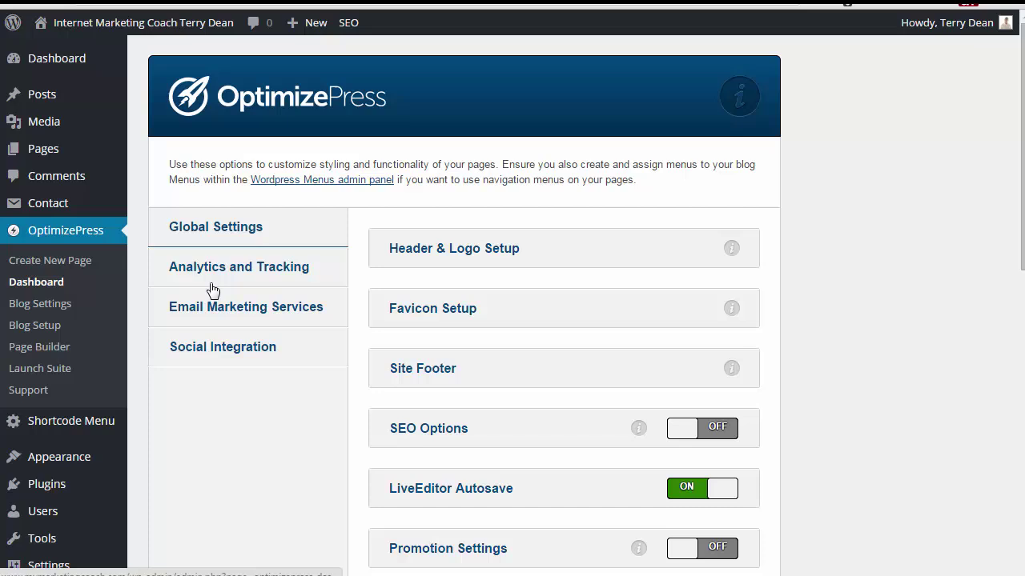
left_click(215, 281)
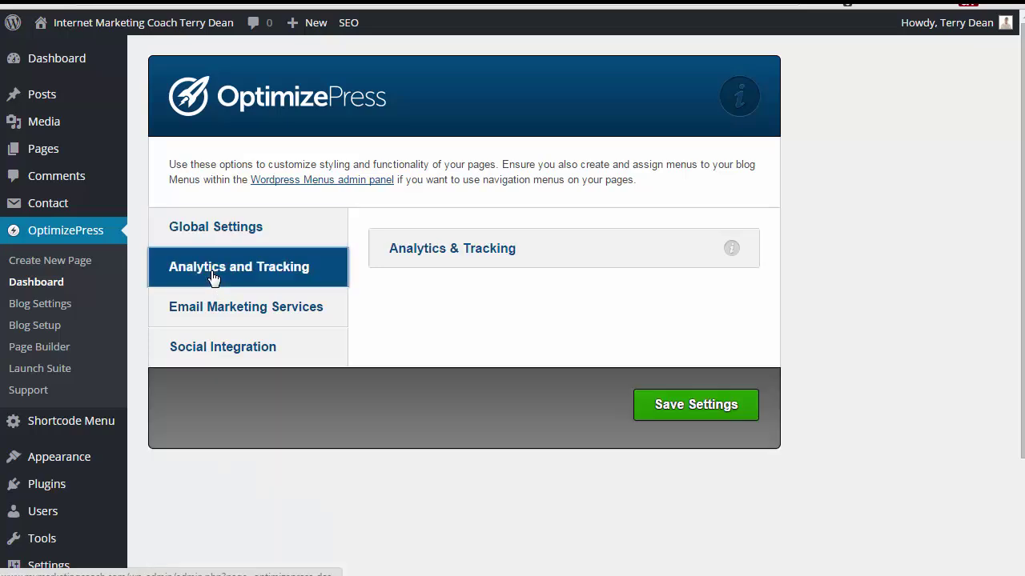
left_click(475, 251)
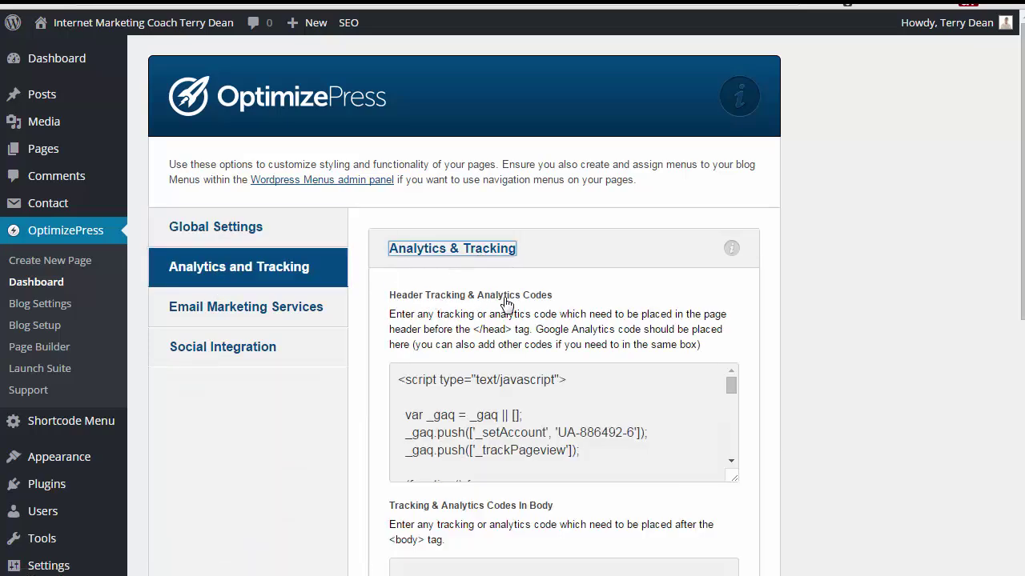
Paste the Facebook pixel code before the existing script in the header tracking codes, separated by a line break.
left_click(400, 379)
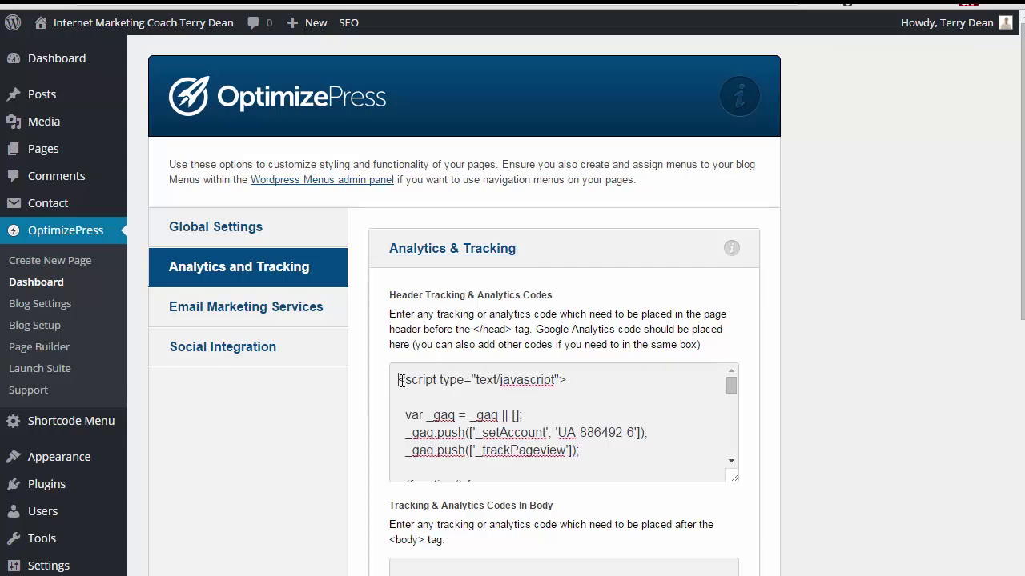
key("ctrl+v")
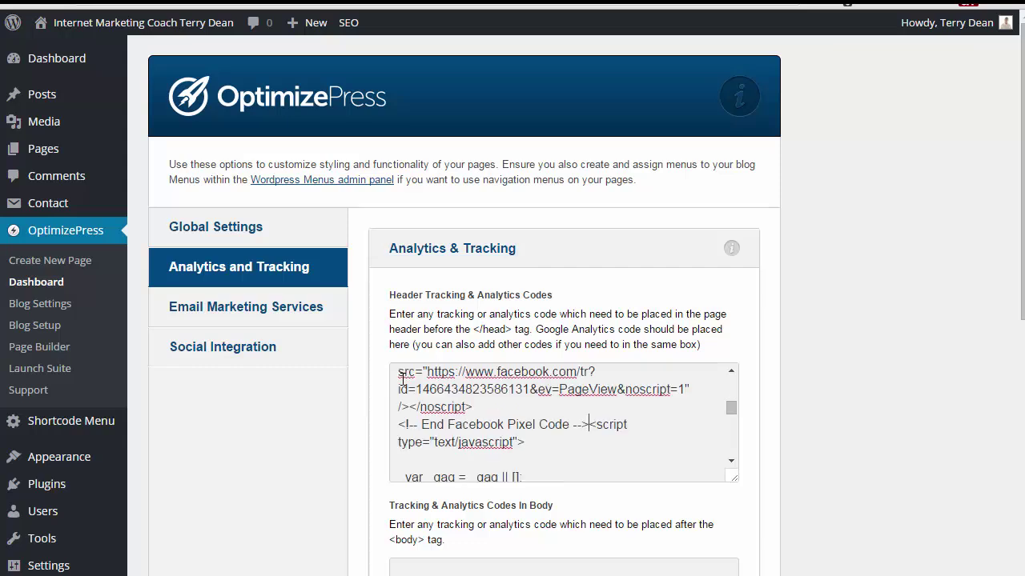
key("Return")
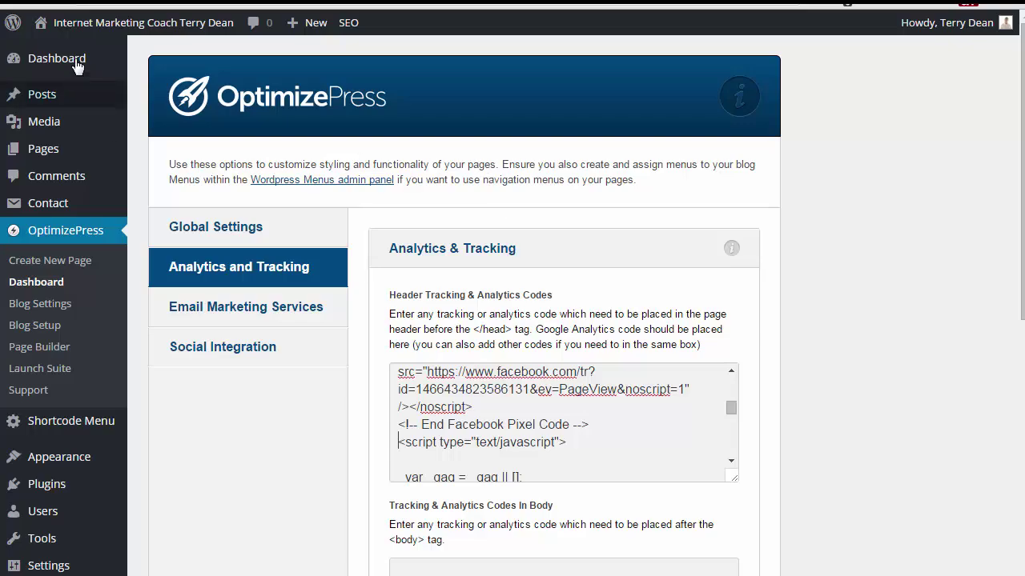
Return to the Facebook Pixel page, close the pixel code window and start a custom conversion with the category Lead.
key("ctrl+Tab")
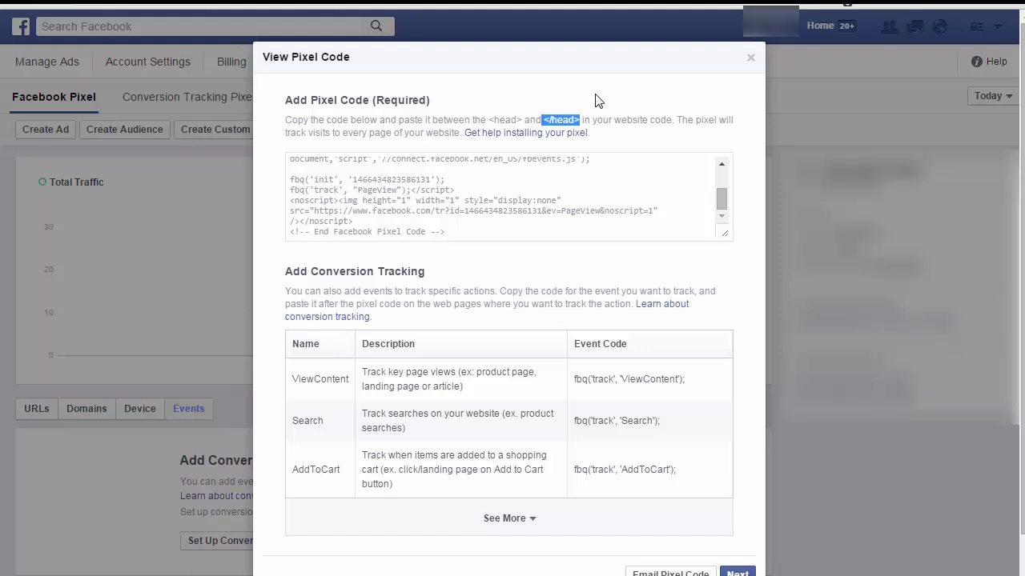
left_click(751, 58)
left_click(210, 131)
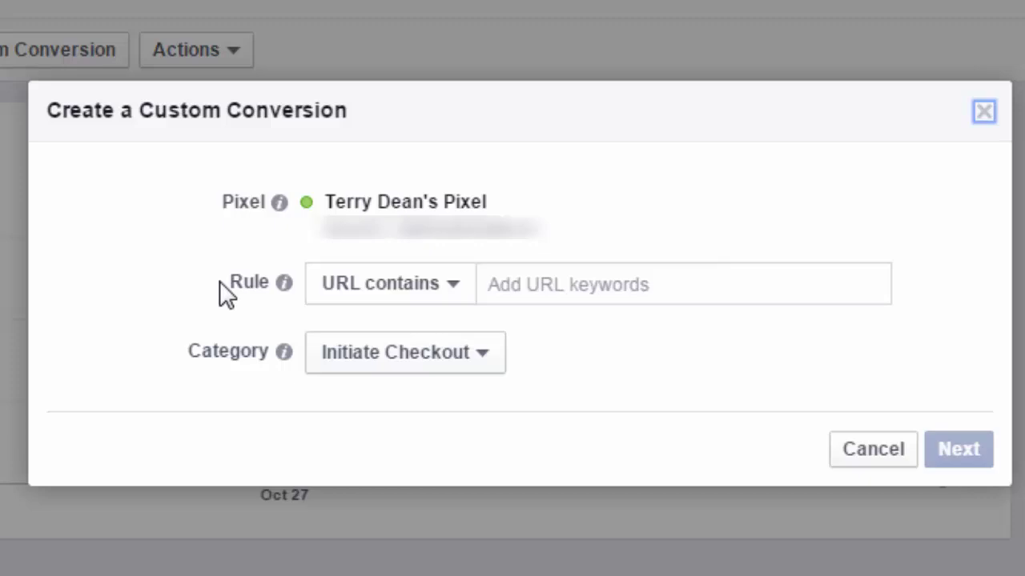
left_click(356, 364)
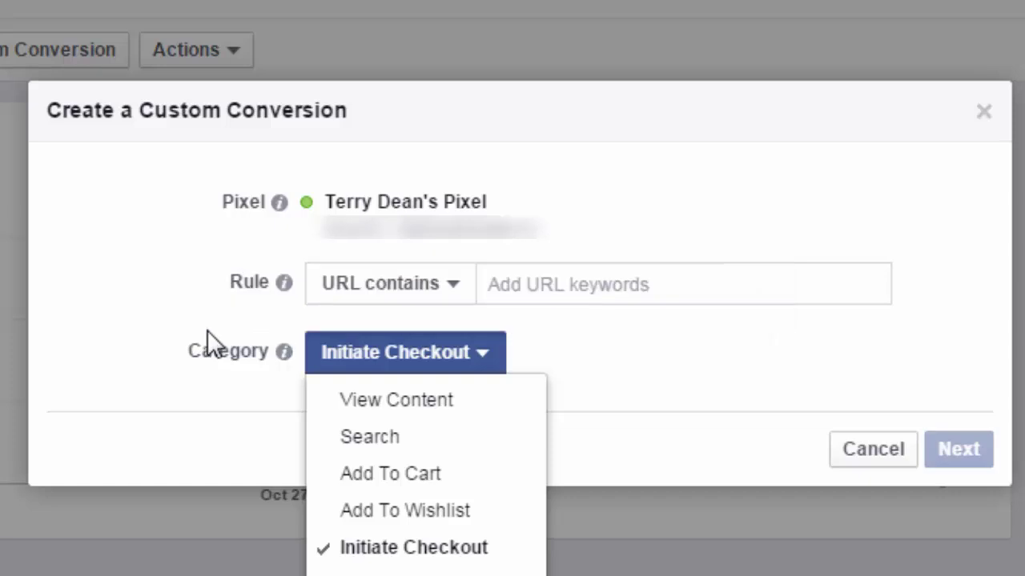
left_click(361, 573)
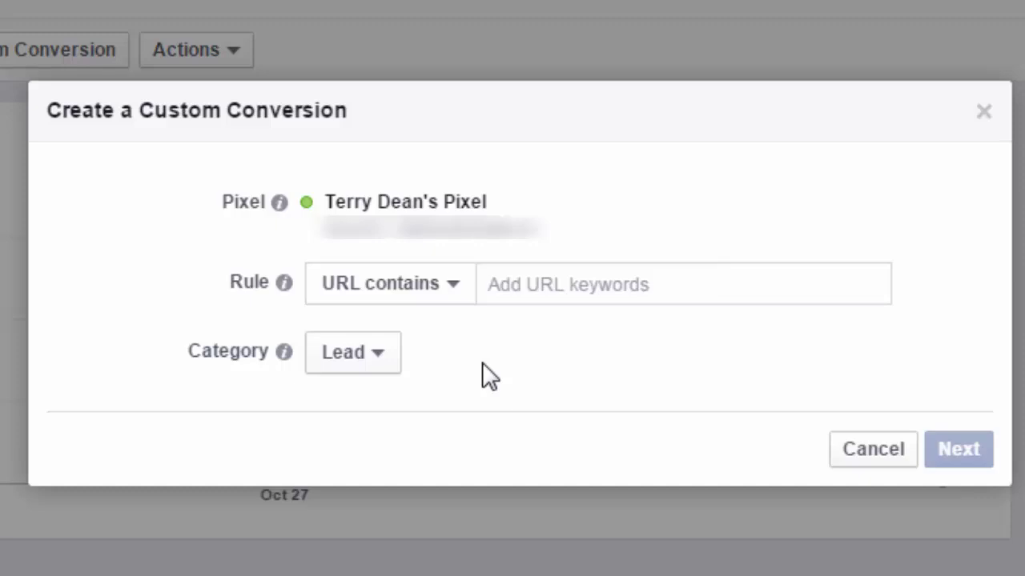
left_click(377, 345)
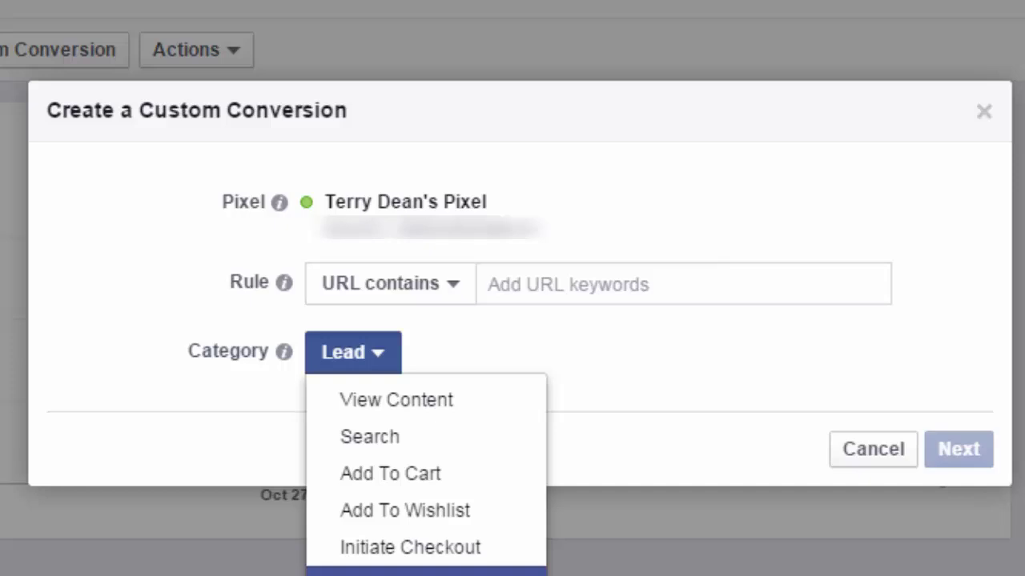
key("Escape")
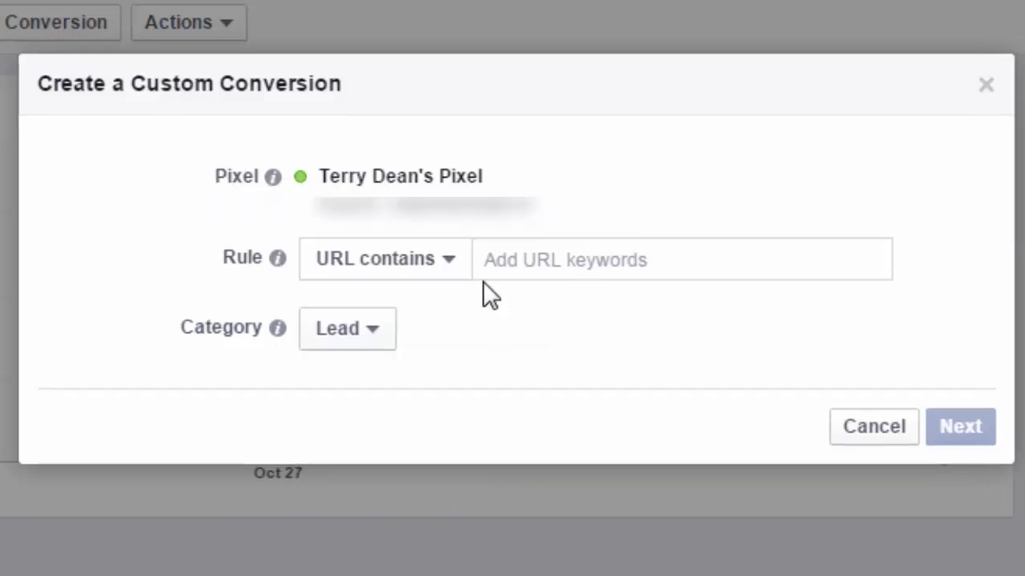
left_click(529, 253)
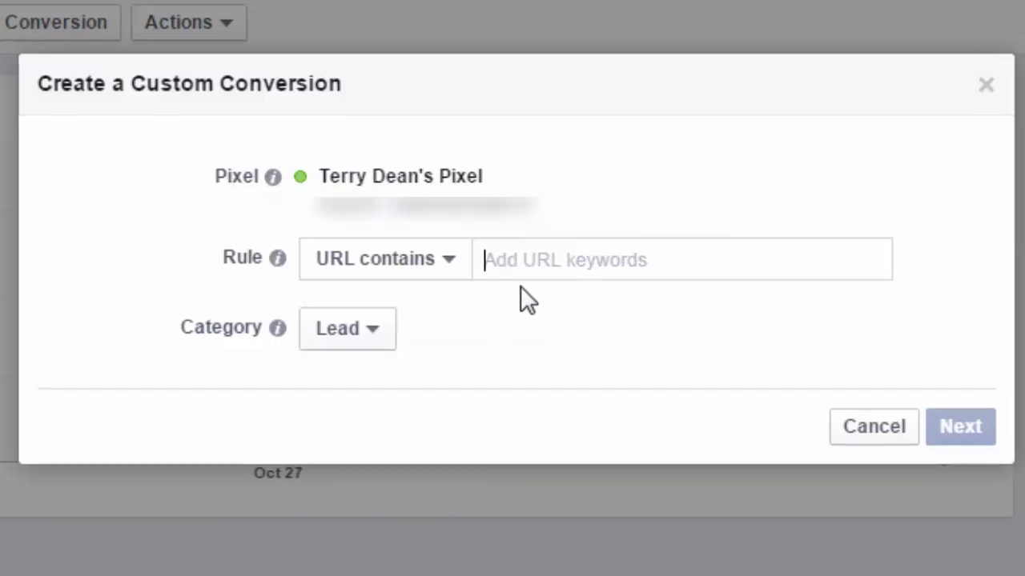
type("http://")
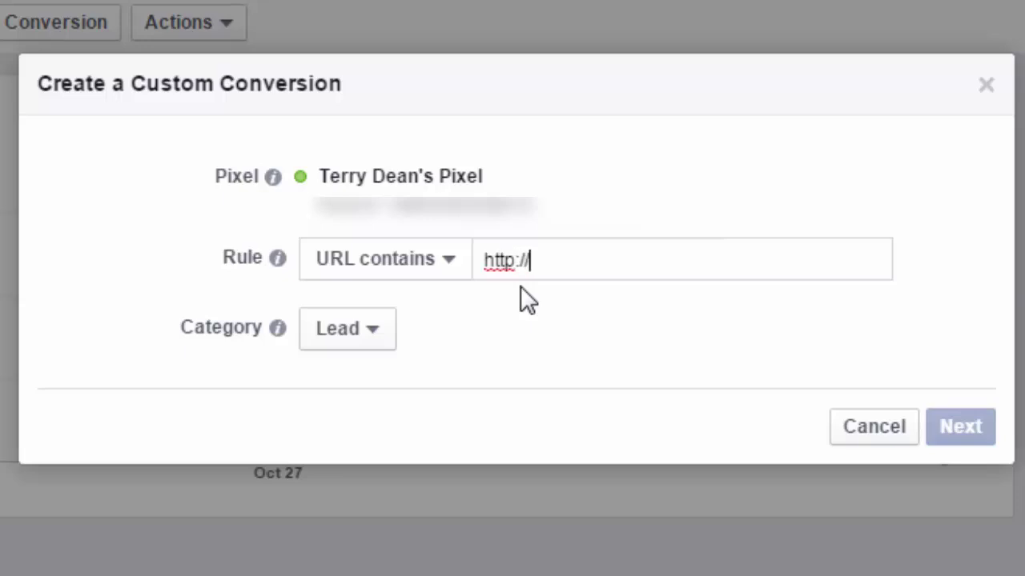
type("www.myma")
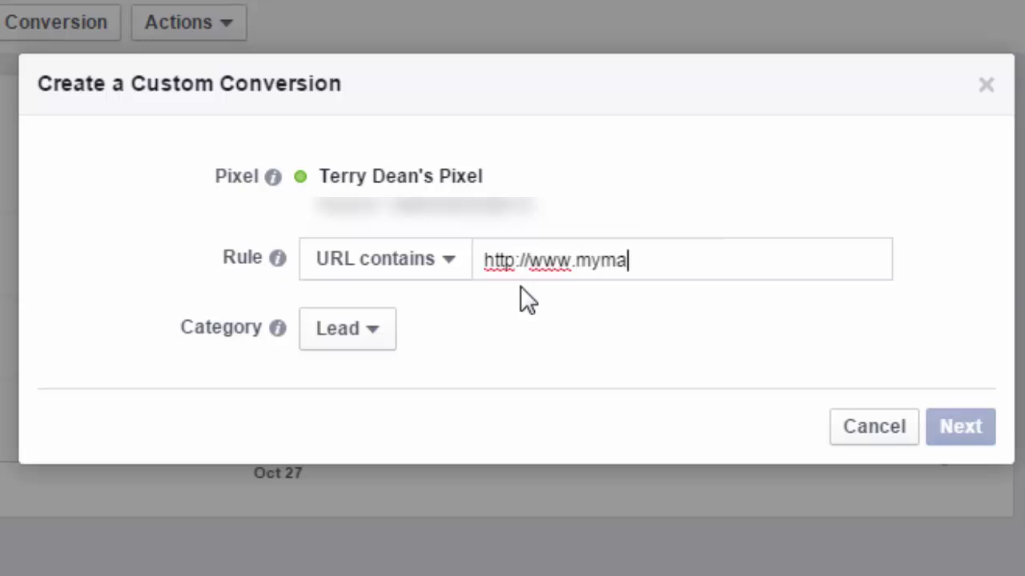
type("rketingcoach.co")
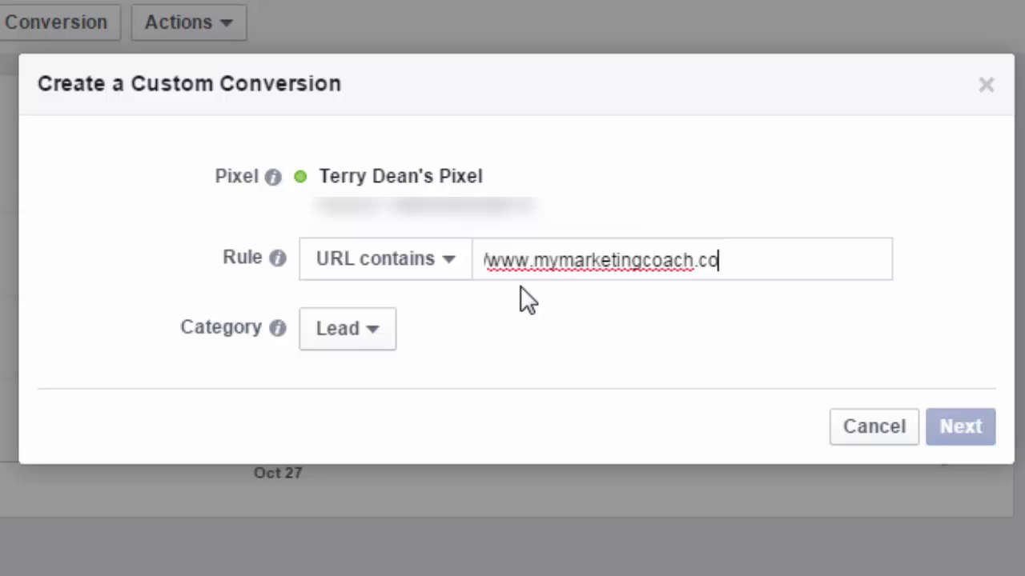
type("m/thank")
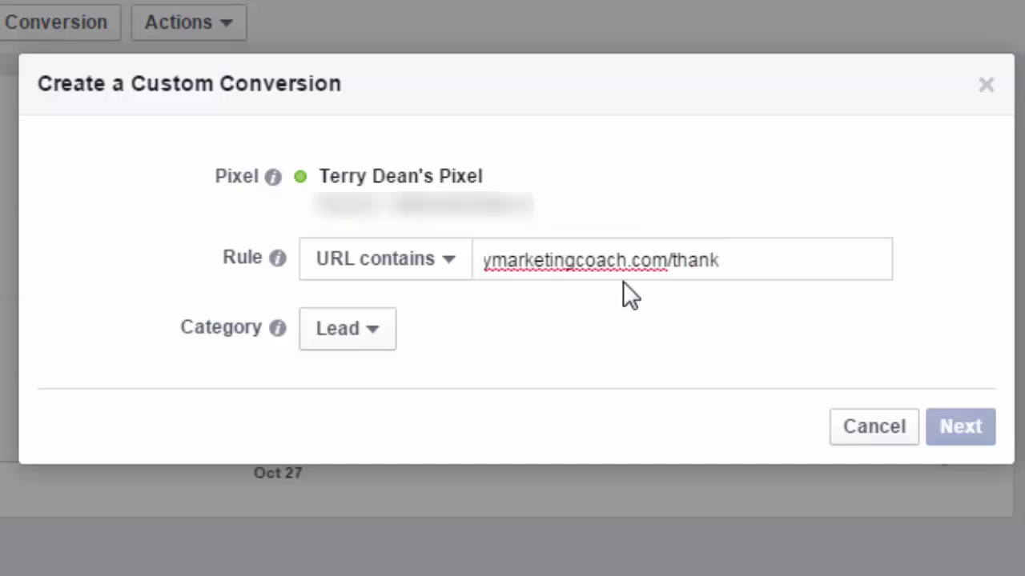
type("s")
left_click(441, 276)
left_click(438, 284)
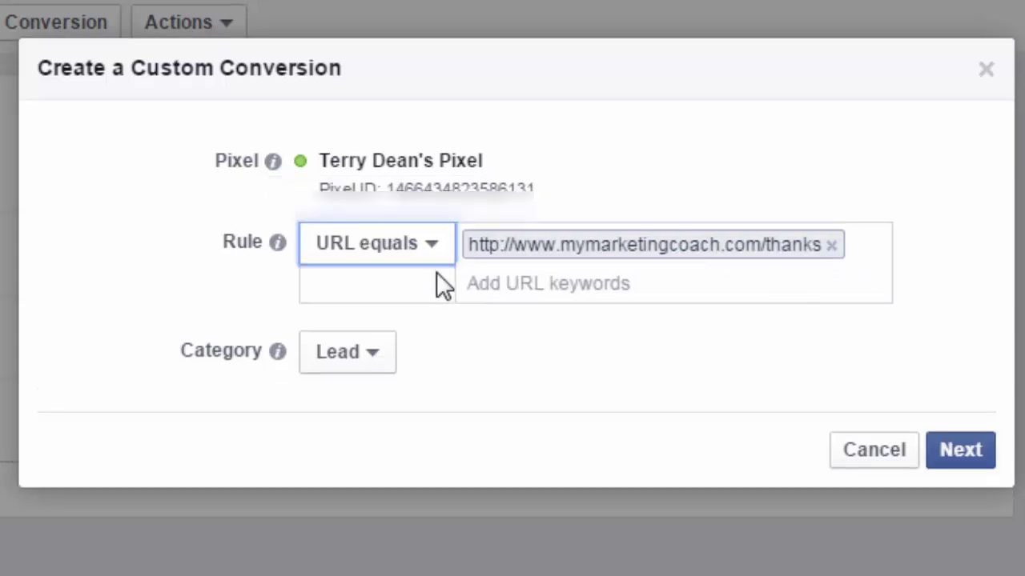
left_click(450, 258)
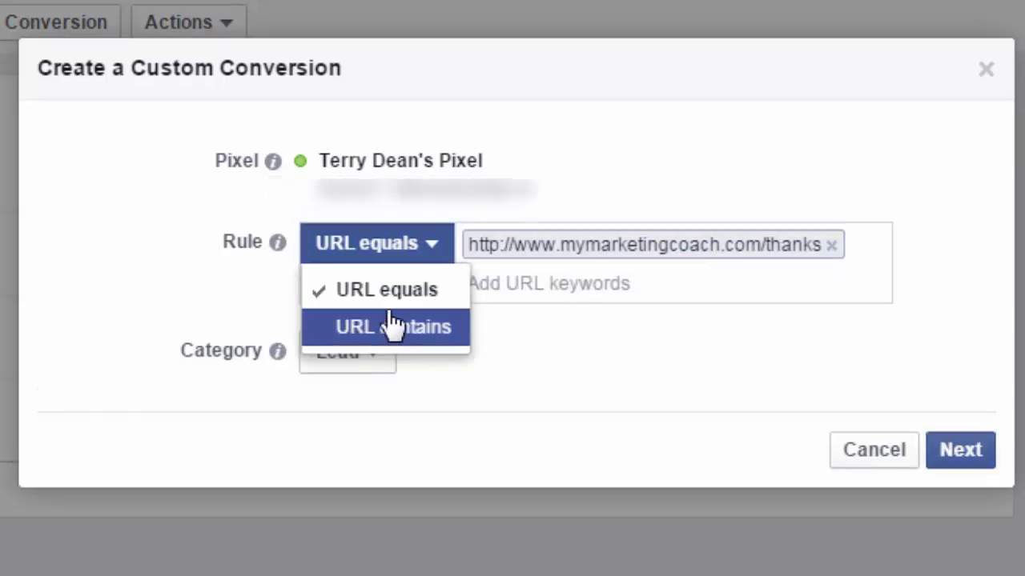
left_click(461, 303)
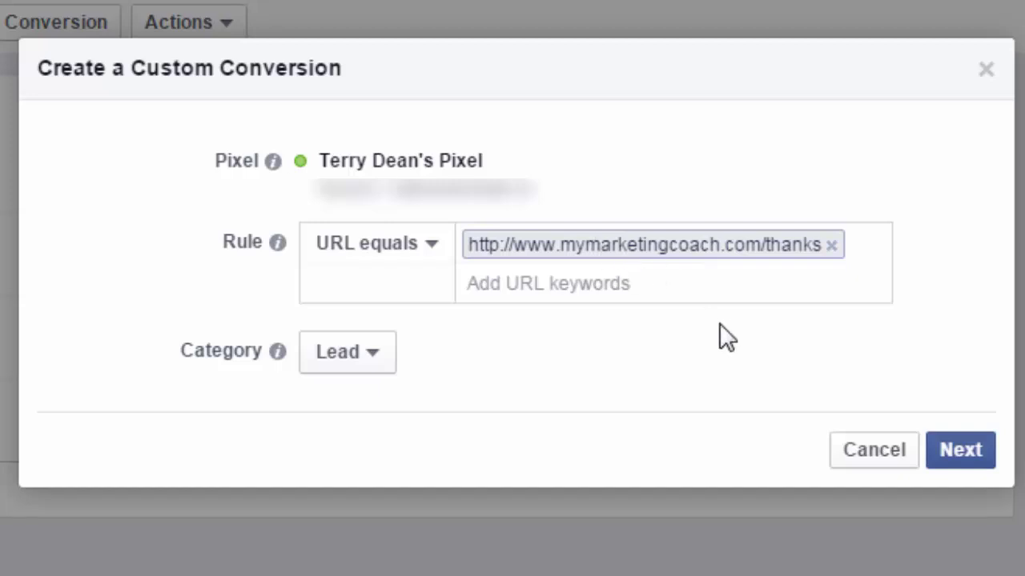
Proceed to the custom conversion's naming page, return to the rule page and change the category to Purchase.
left_click(930, 442)
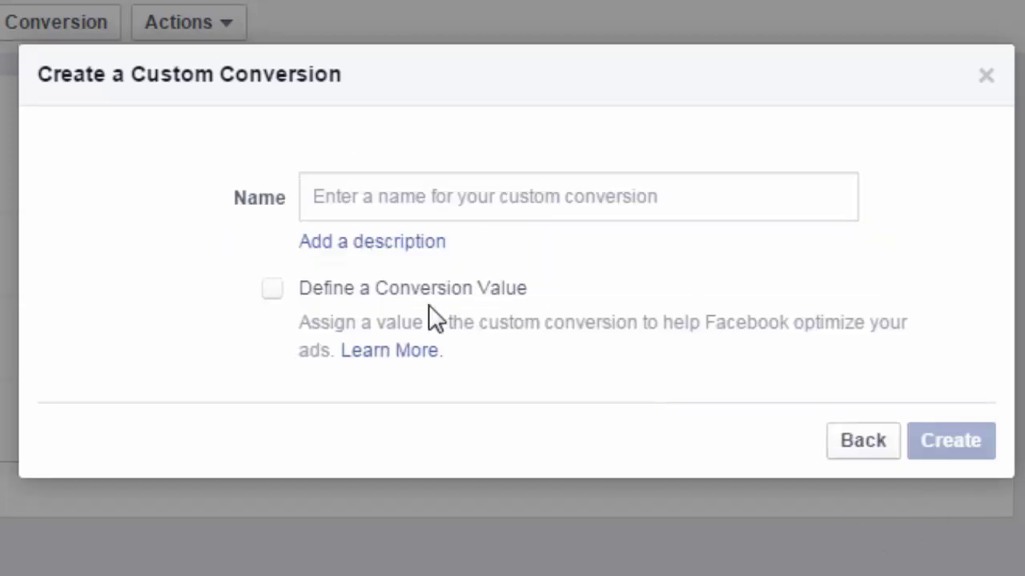
left_click(443, 212)
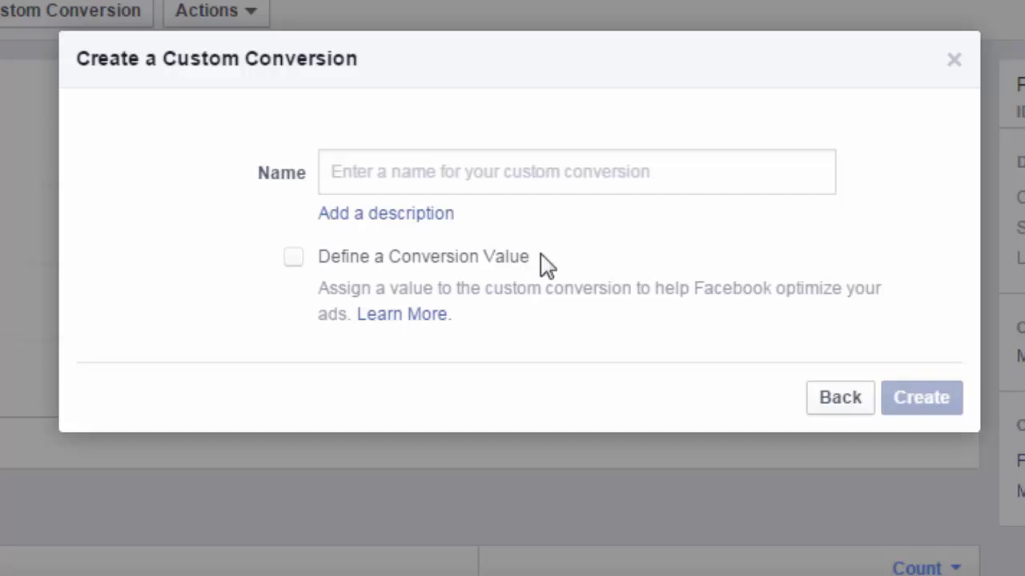
left_click(824, 402)
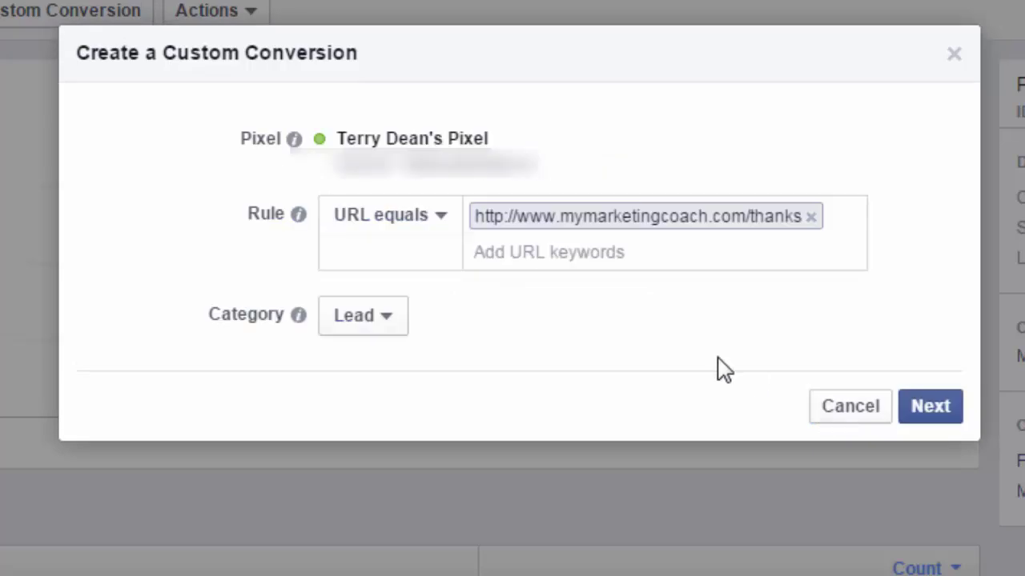
left_click(396, 321)
left_click(400, 565)
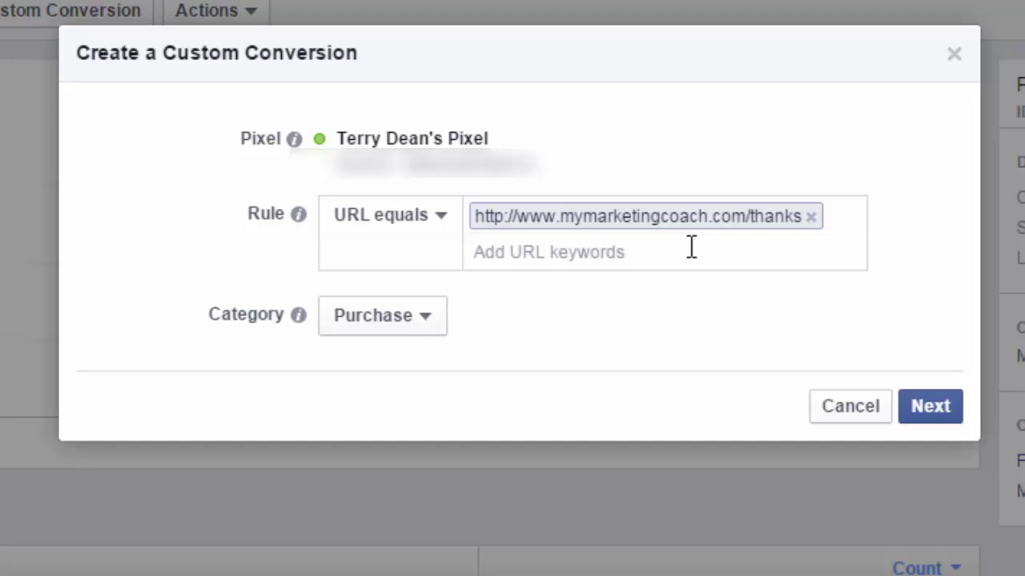
Enable a conversion value for the Purchase conversion, go back and cancel the custom conversion.
left_click(930, 410)
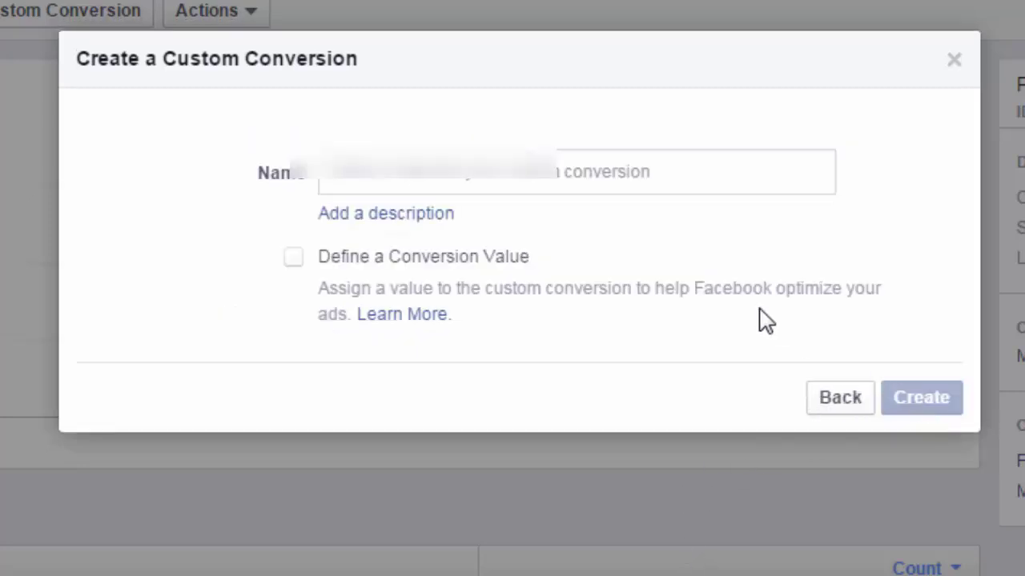
left_click(297, 257)
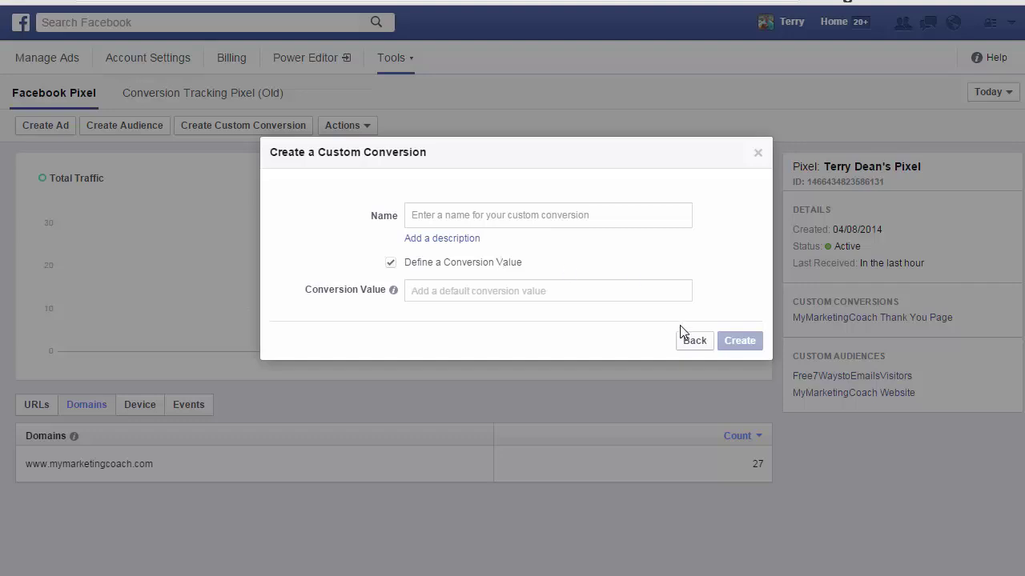
left_click(690, 342)
left_click(690, 345)
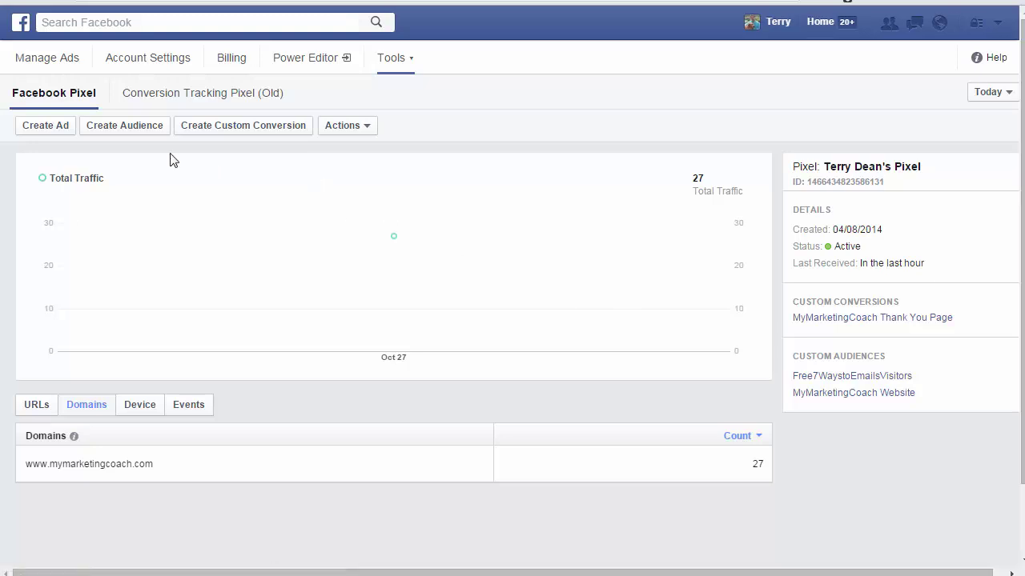
Start a website audience from the pixel and set its traffic to People visiting specific web pages but not others.
left_click(128, 128)
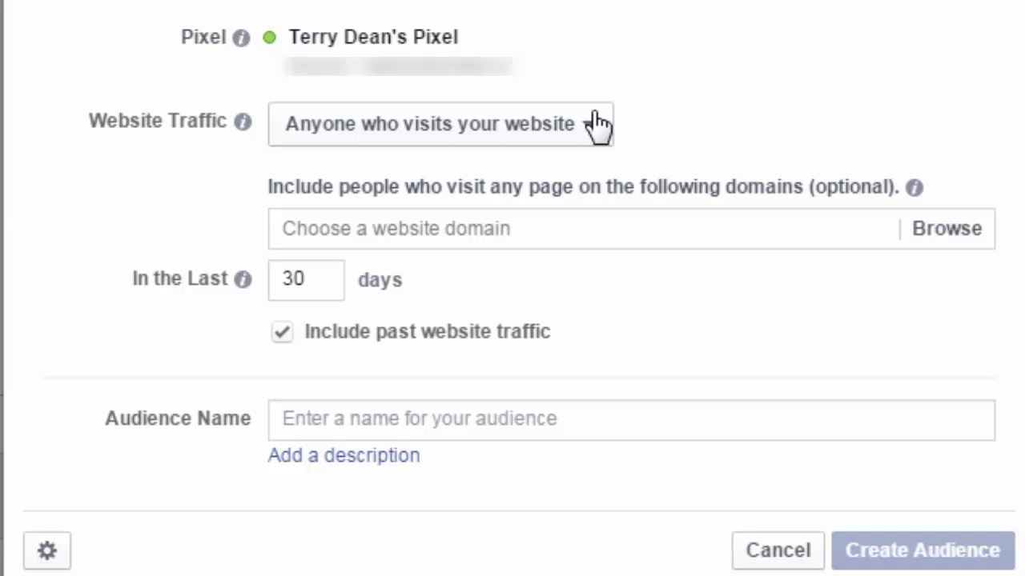
left_click(331, 282)
left_click(461, 152)
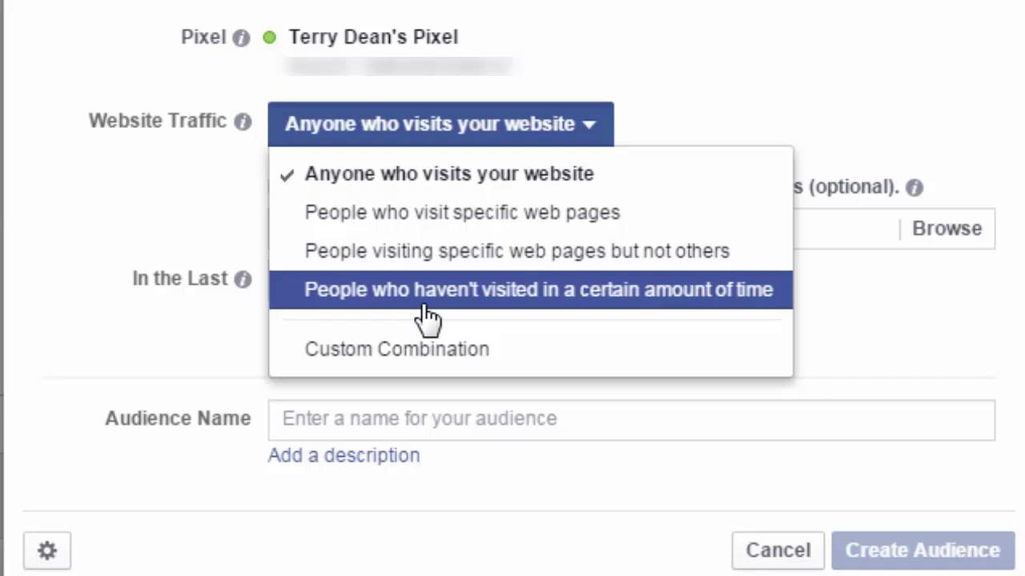
left_click(423, 232)
left_click(495, 234)
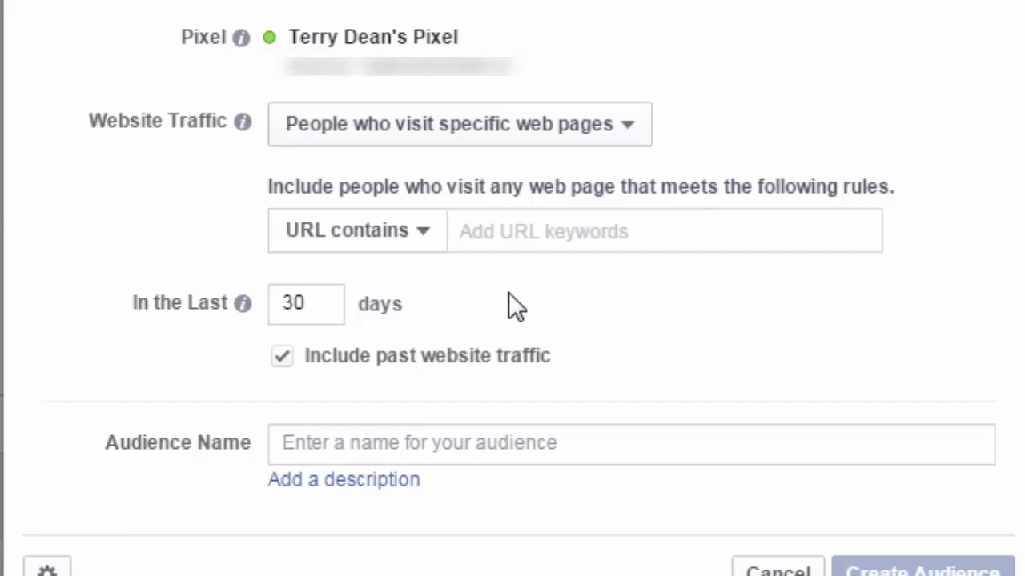
left_click(486, 138)
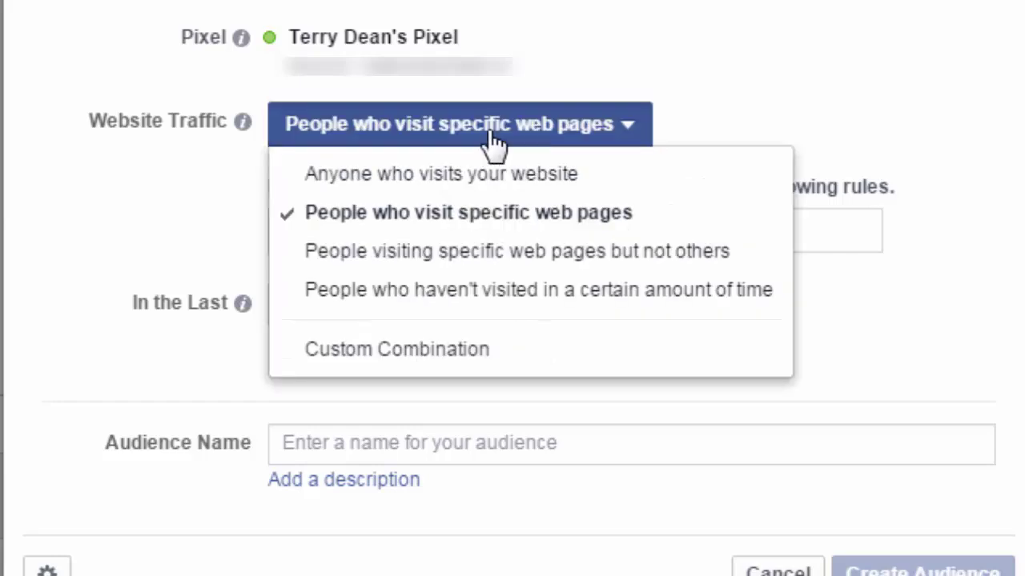
left_click(462, 252)
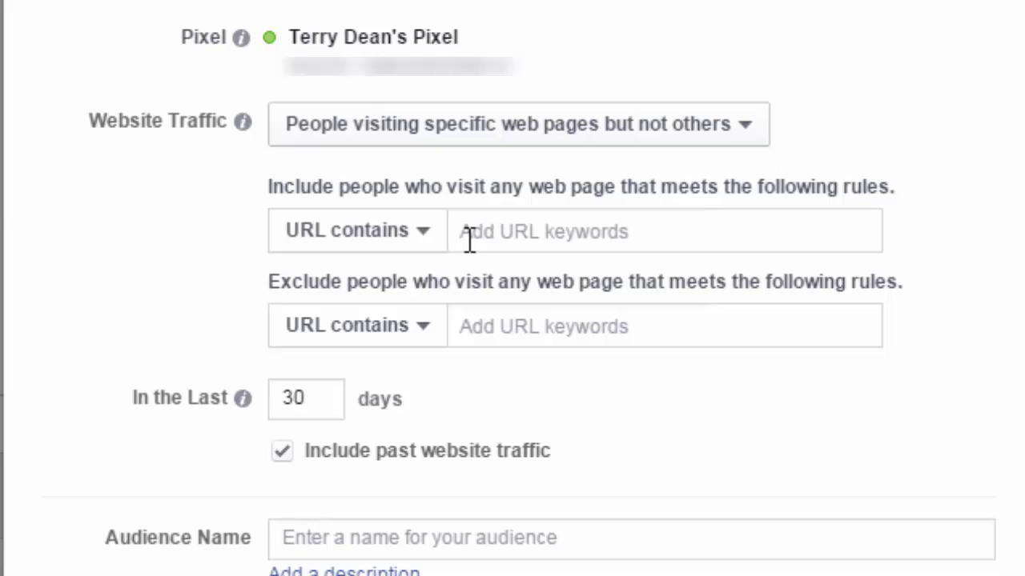
left_click(429, 234)
left_click(403, 289)
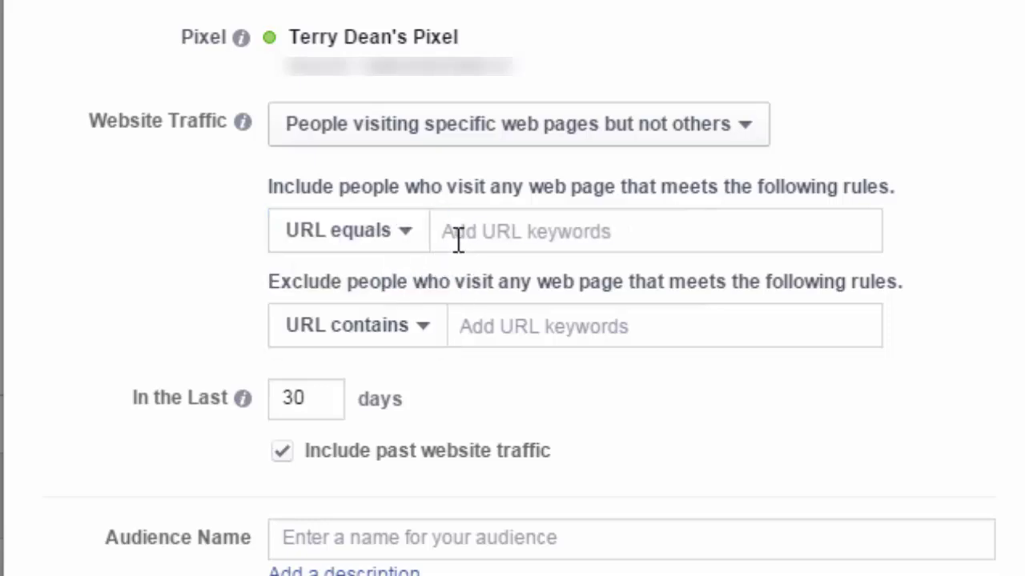
type("h")
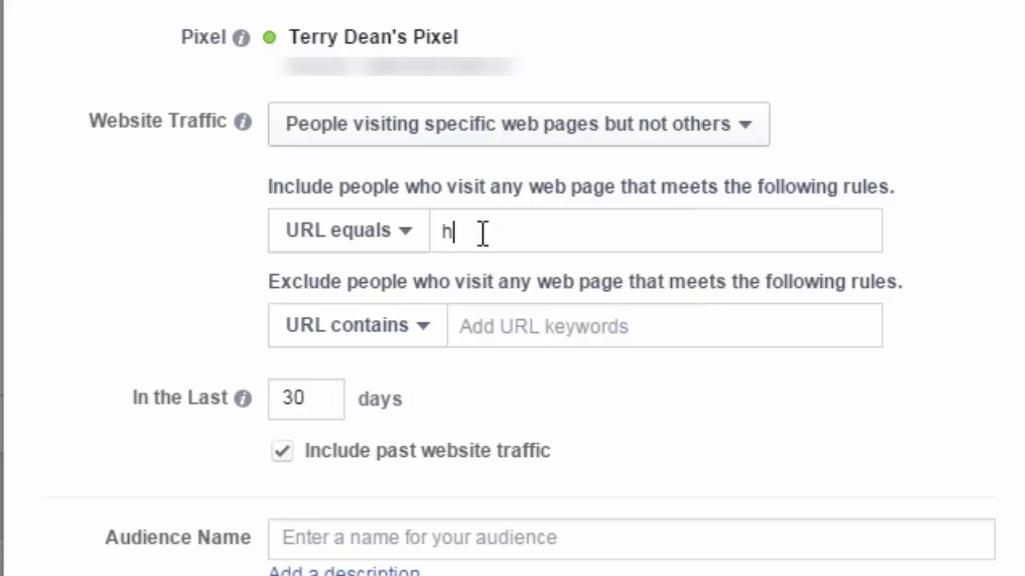
type("ttp://www.mymarketingcoachc.om")
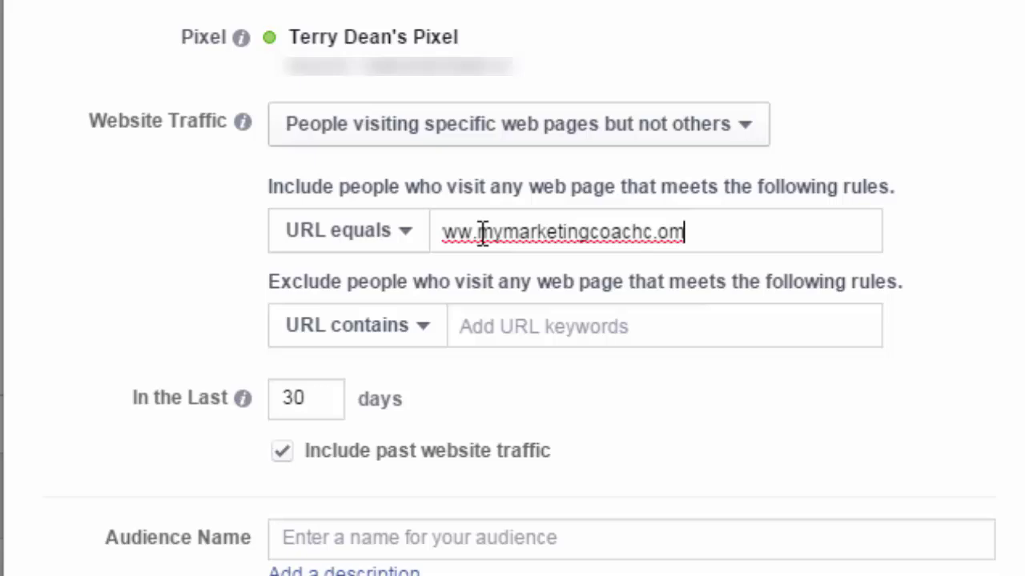
key("BackSpace")
key("BackSpace")
key("BackSpace")
key("BackSpace")
type(".com/thanks")
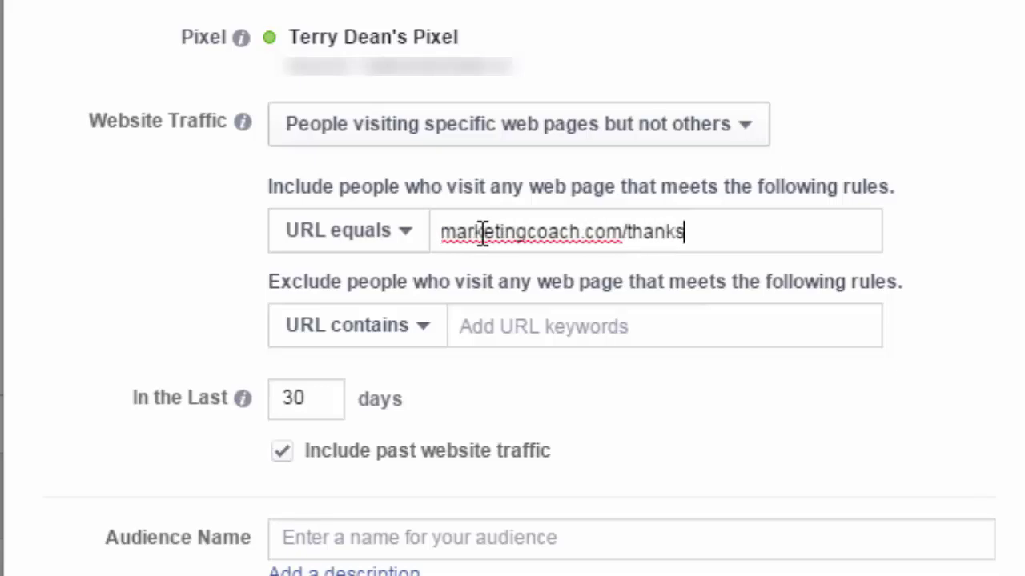
left_click(510, 321)
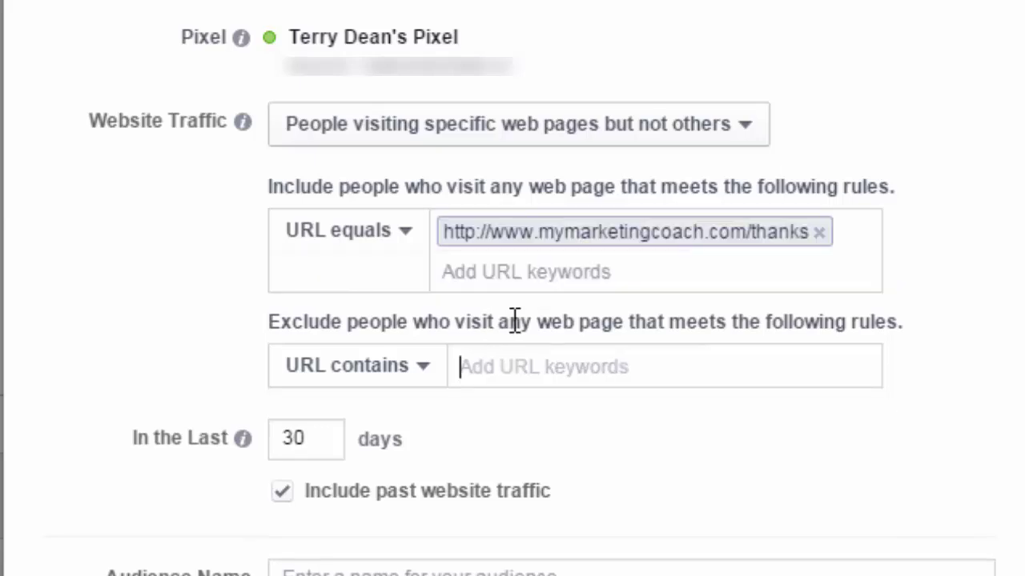